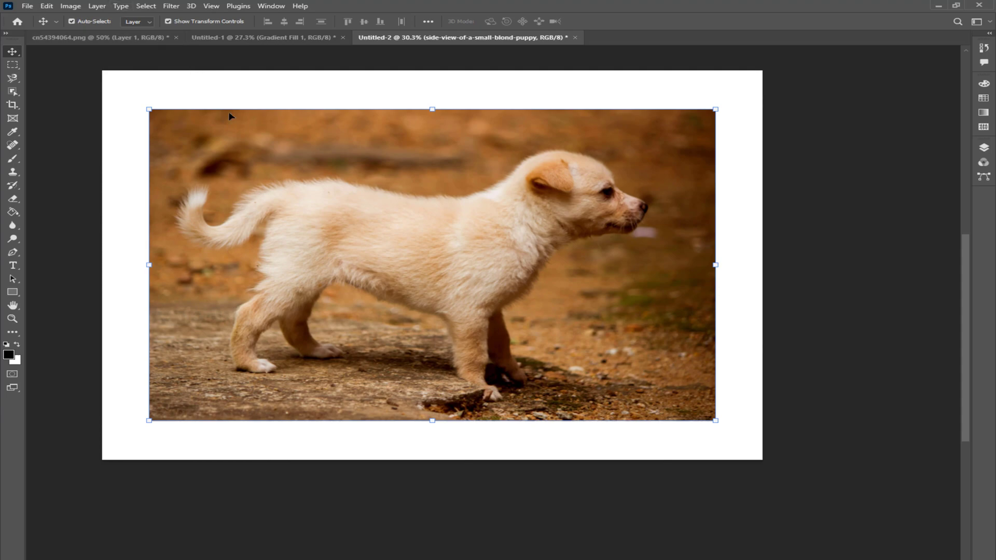
Flip the entire canvas horizontally so the puppy faces the other way.
click(71, 6)
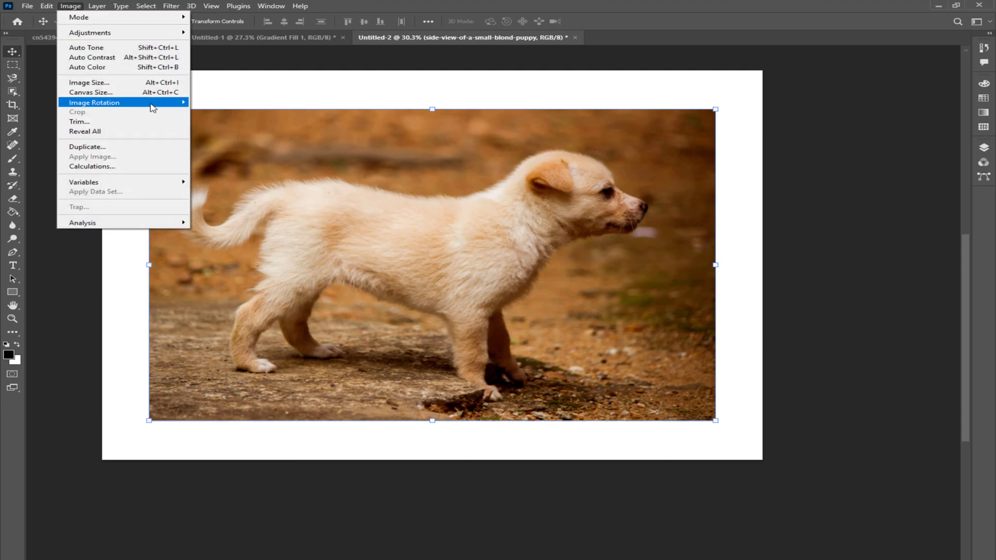
mouse_move(169, 103)
click(231, 147)
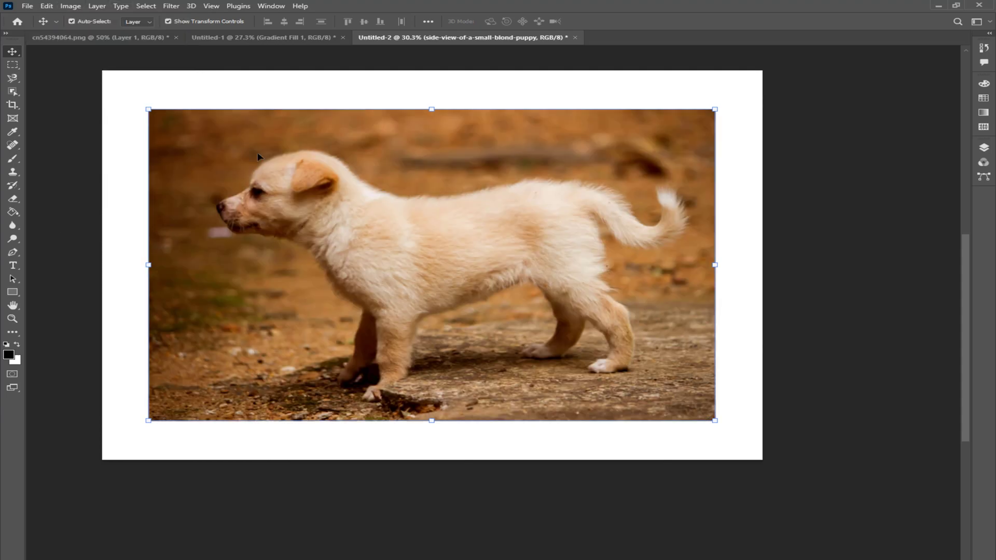
Lower the puppy photo layer's opacity to 46% to see the lettering underneath.
click(984, 152)
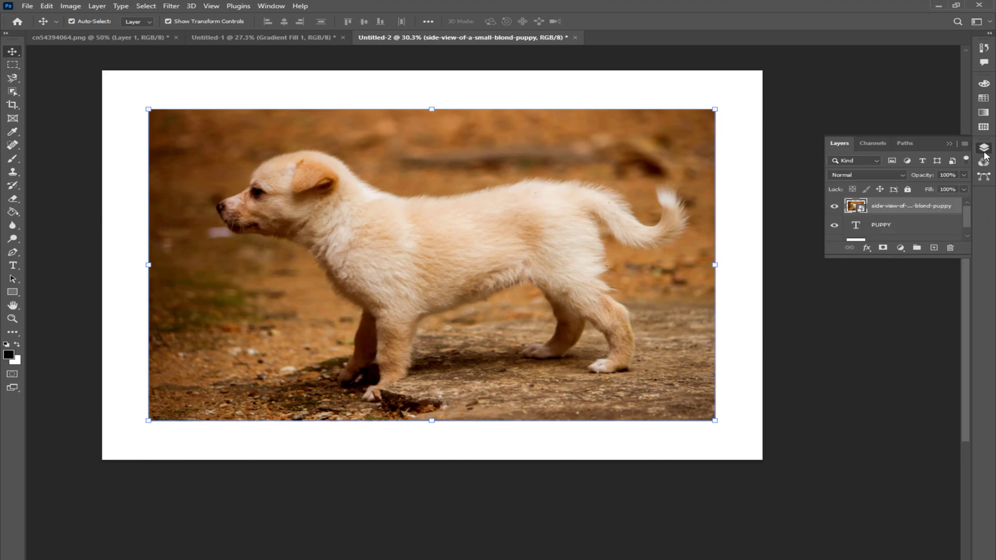
click(963, 175)
click(932, 188)
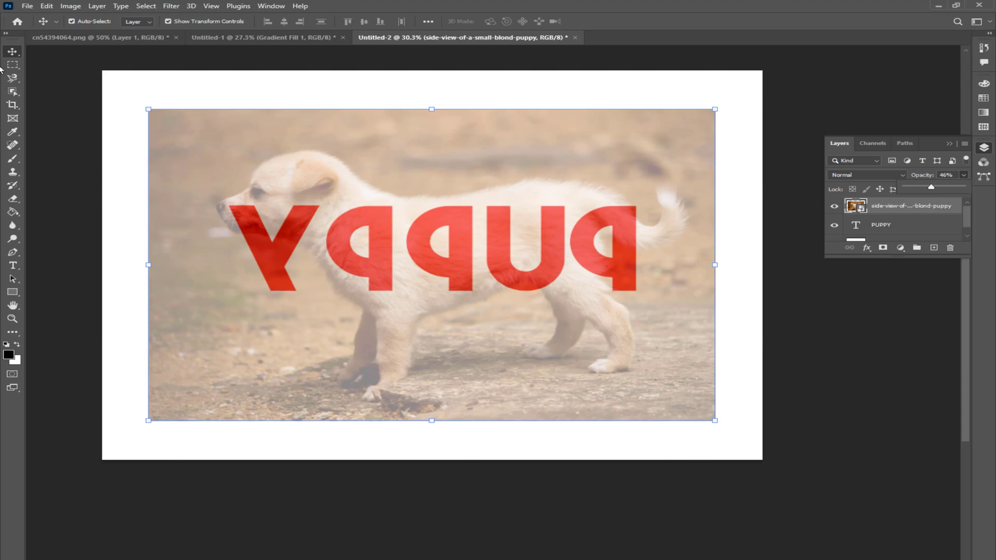
Reposition the puppy photo over the lettering, scale it to about 43% and tilt it about 5° counter-clockwise.
click(342, 143)
drag(471, 146, 447, 186)
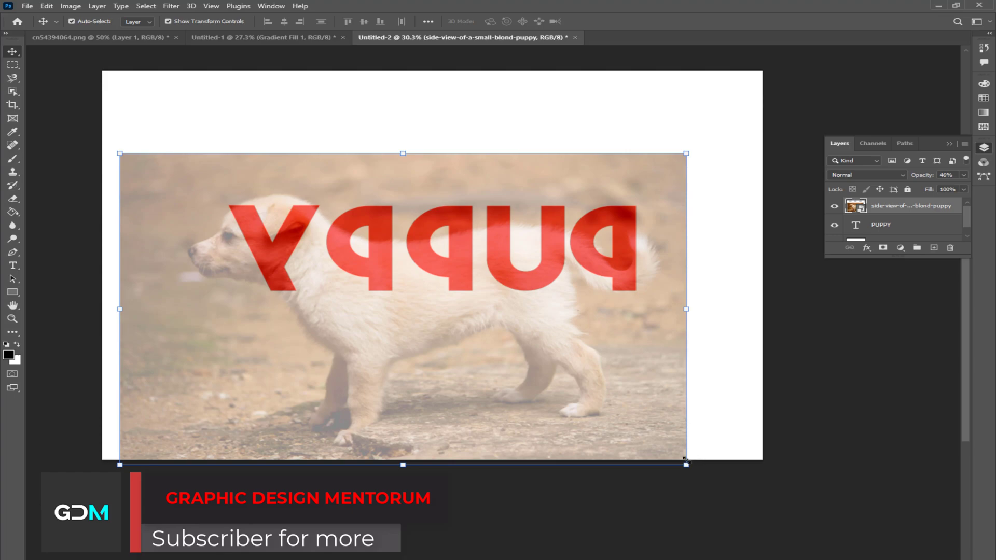
drag(686, 461, 656, 430)
drag(597, 423, 616, 422)
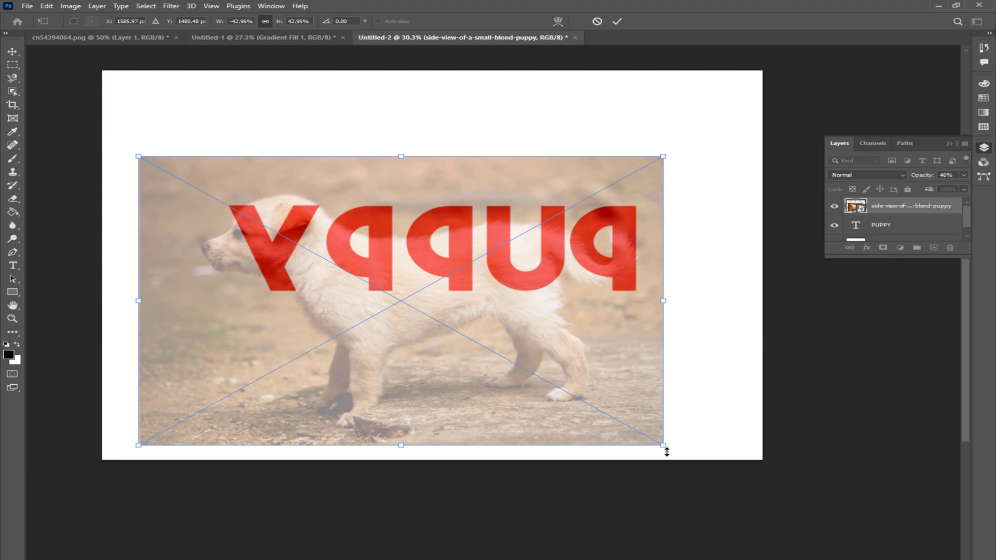
drag(667, 452, 685, 436)
mouse_move(555, 407)
mouse_down()
mouse_move(571, 382)
mouse_move(567, 397)
mouse_move(578, 404)
mouse_move(560, 403)
mouse_up()
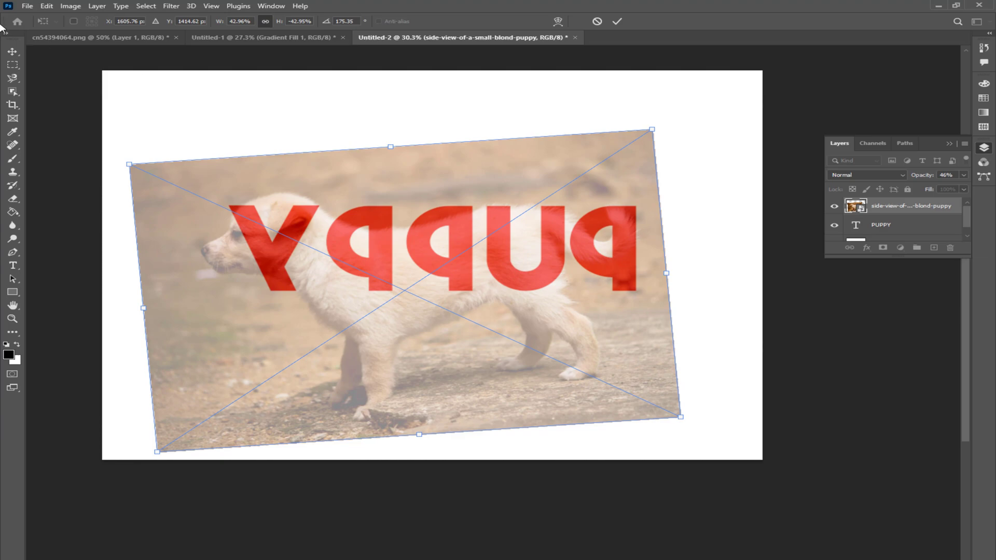
click(12, 52)
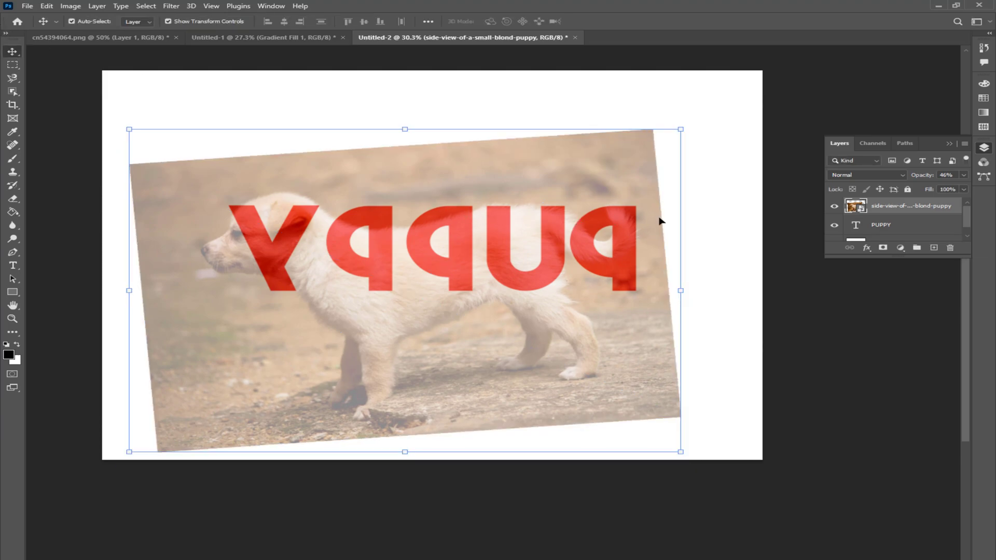
Set the puppy photo layer's opacity to 100% and duplicate the layer within the same document.
click(964, 176)
drag(948, 189, 966, 189)
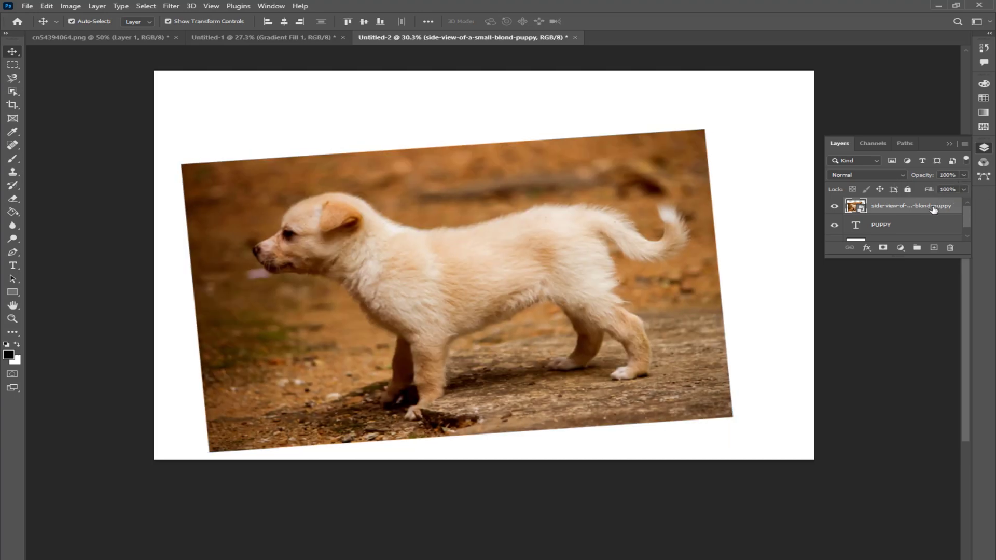
right_click(929, 206)
click(854, 155)
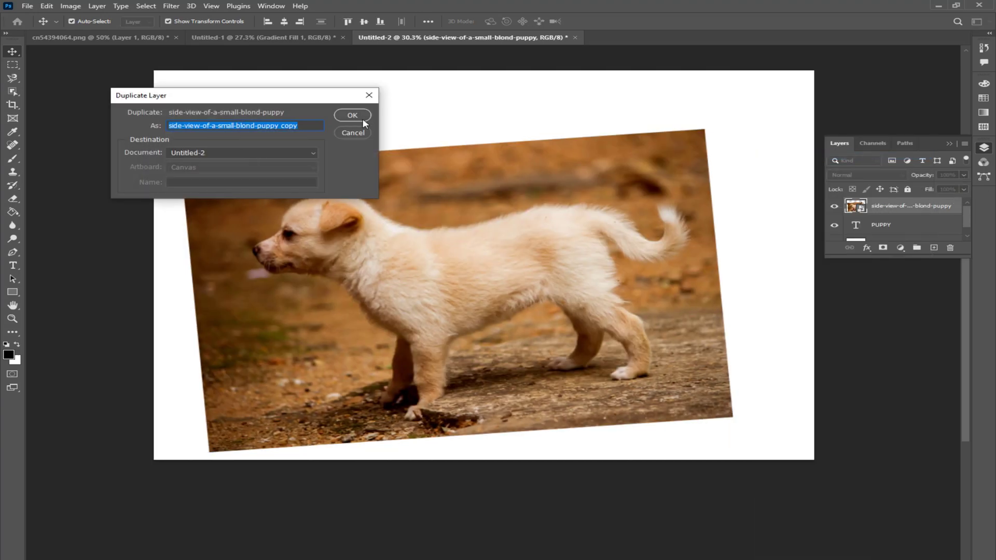
click(362, 120)
Mask the original puppy photo layer with the outline of the PUPPY text.
click(905, 228)
scroll(905, 228, down, 1)
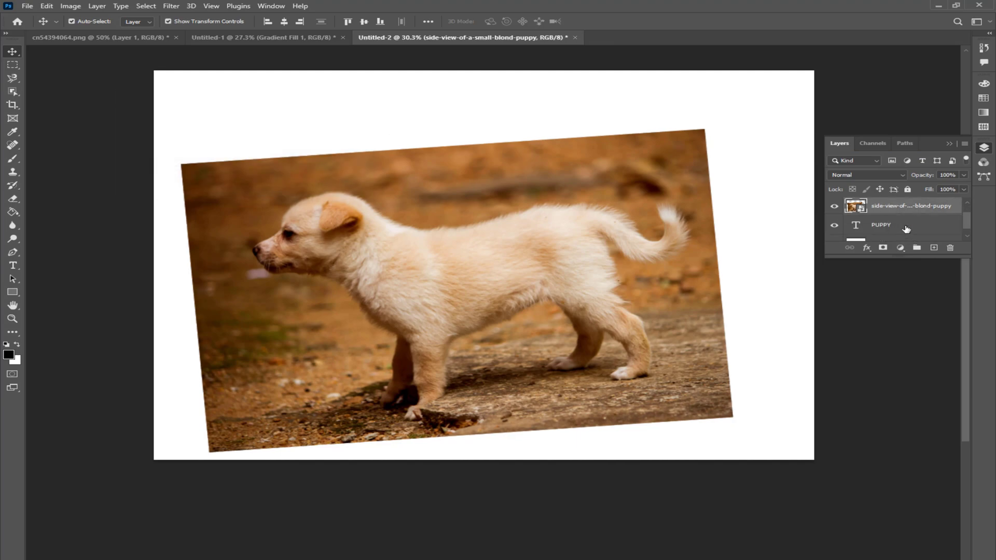
ctrl+click(857, 226)
click(882, 248)
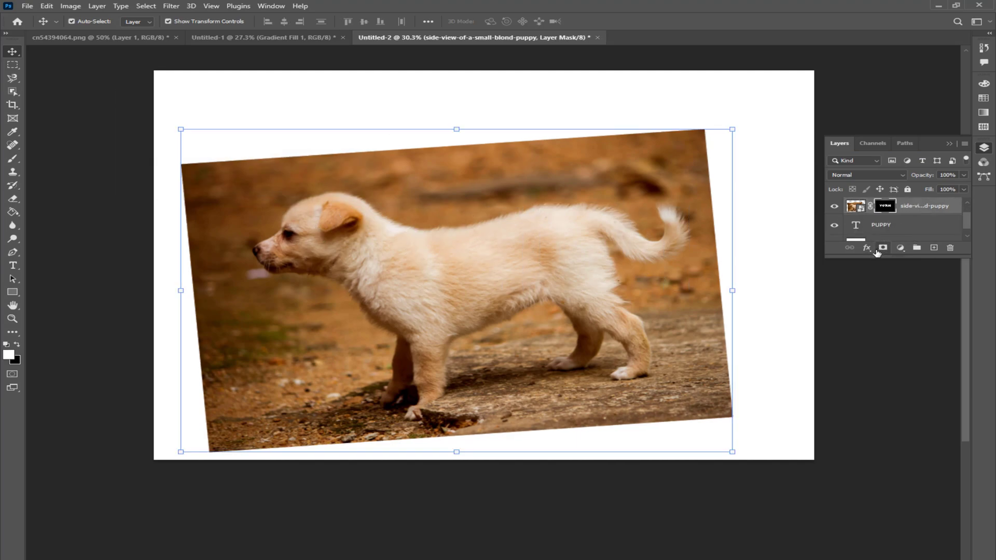
Hide the duplicated puppy photo layer and the text-masked puppy layer.
scroll(843, 220, up, 1)
click(834, 207)
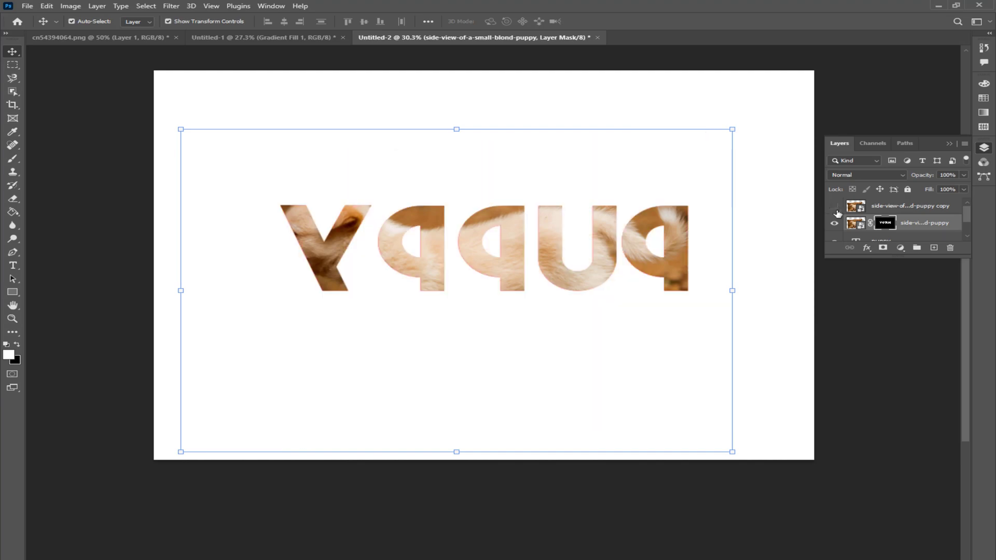
scroll(864, 236, down, 2)
scroll(864, 236, up, 2)
click(835, 224)
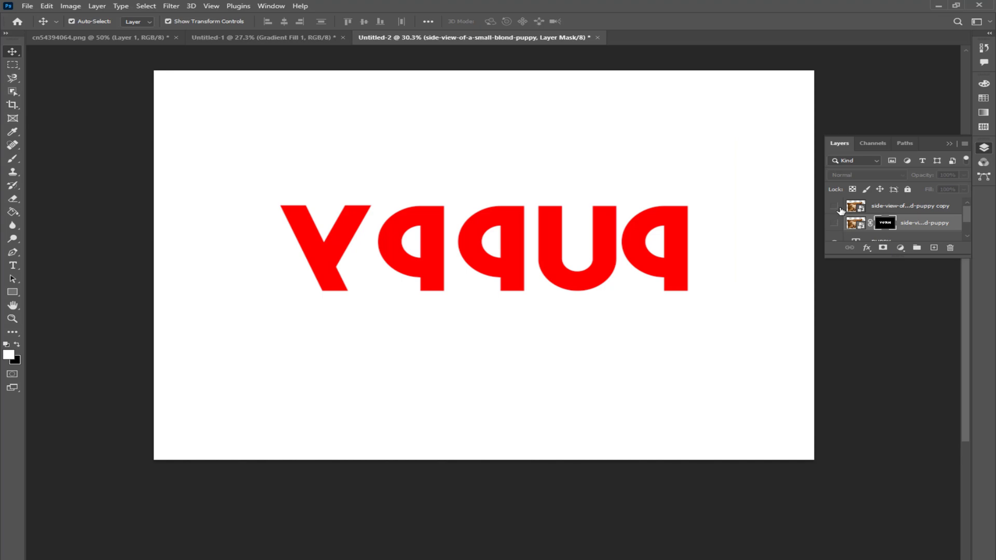
Show the duplicated puppy photo layer and lower its opacity to 51%.
click(842, 212)
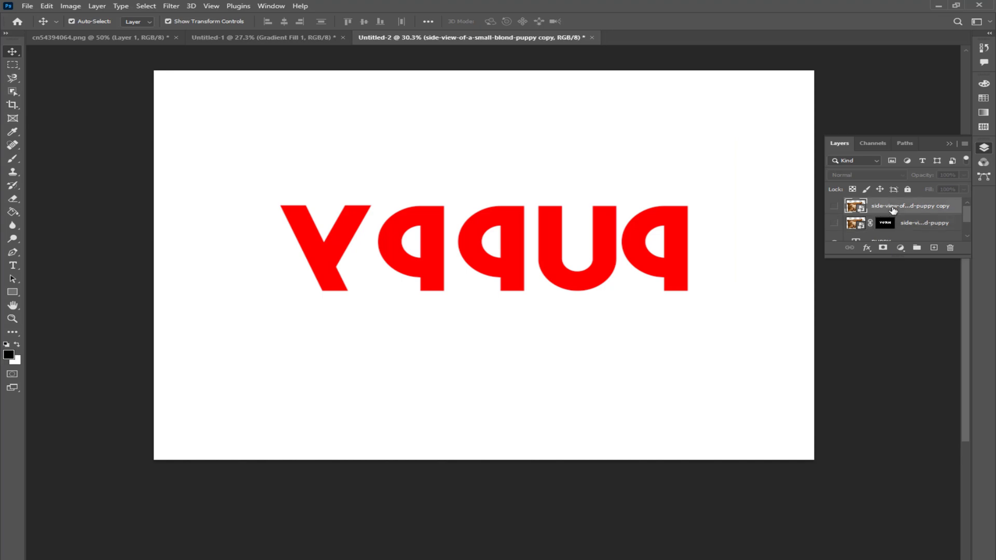
click(834, 207)
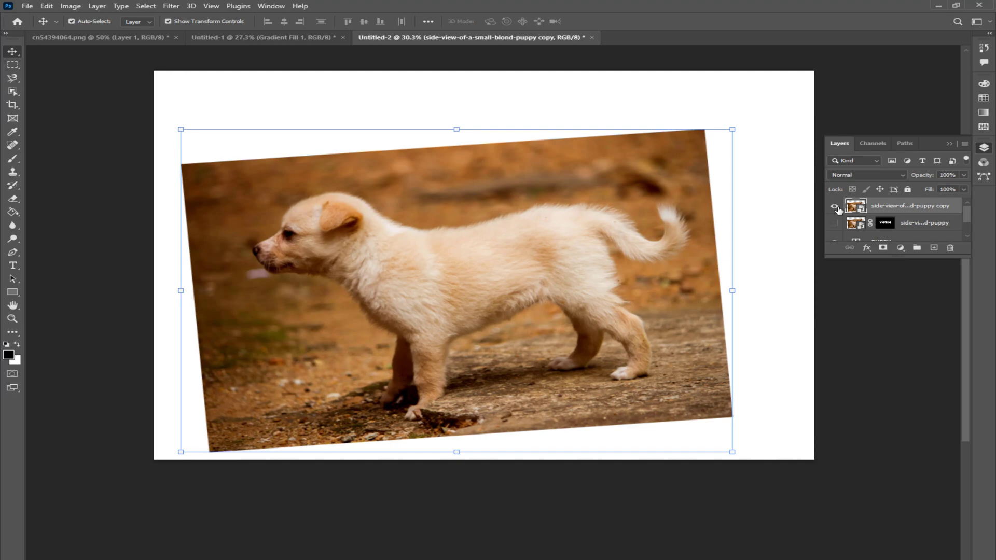
click(964, 175)
drag(963, 187, 935, 188)
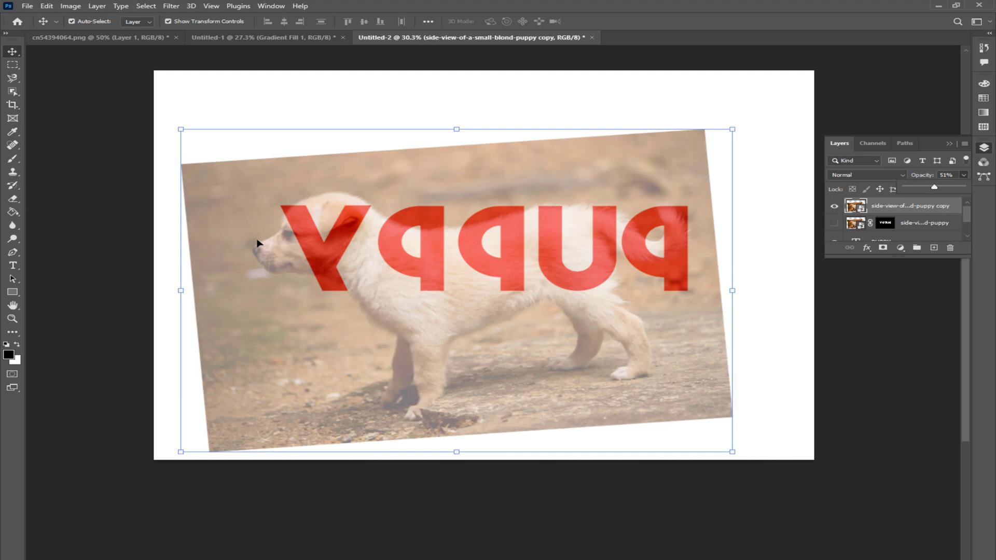
Select the puppy's muzzle protruding beyond the letter Y with the Magnetic Lasso, closing the outline inside the letter.
click(13, 78)
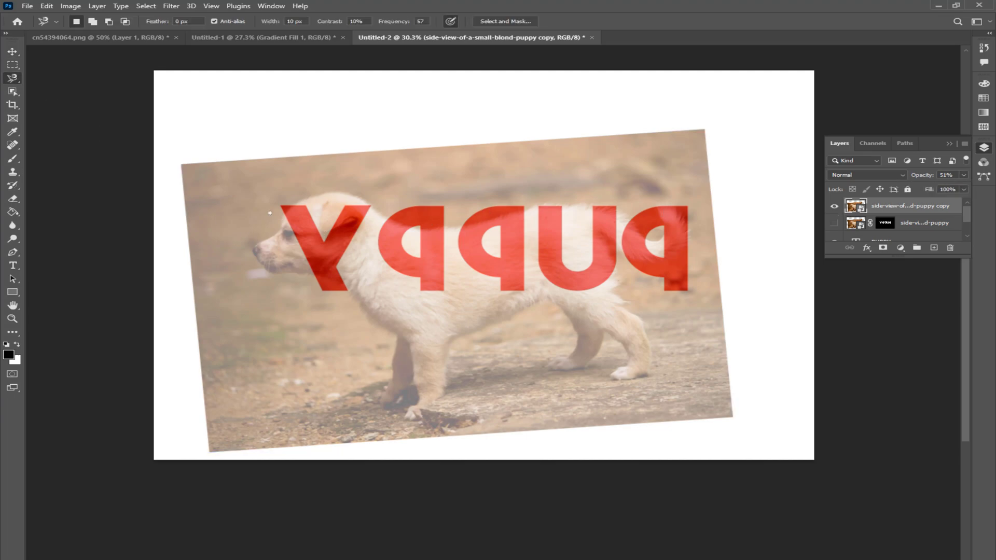
scroll(301, 250, up, 2)
scroll(302, 250, up, 5)
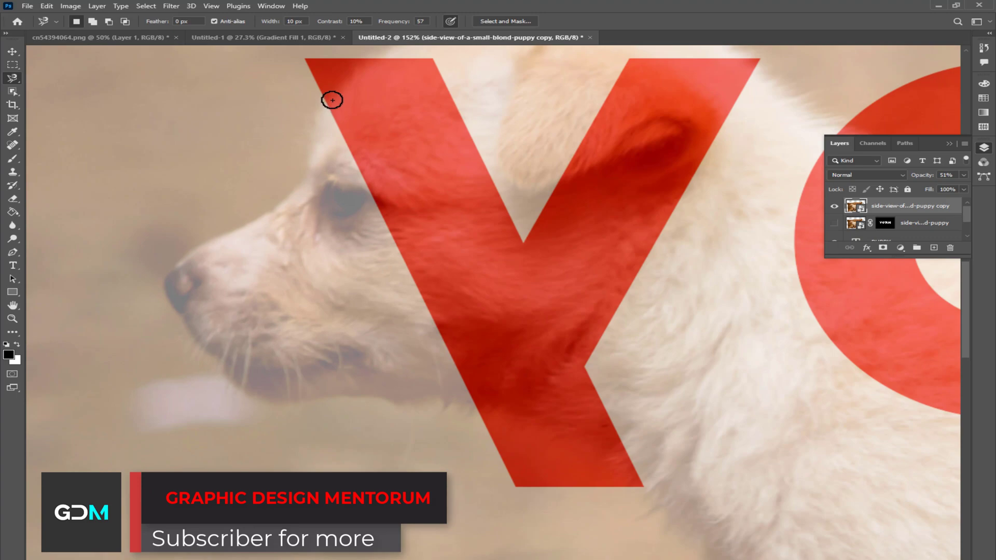
click(332, 100)
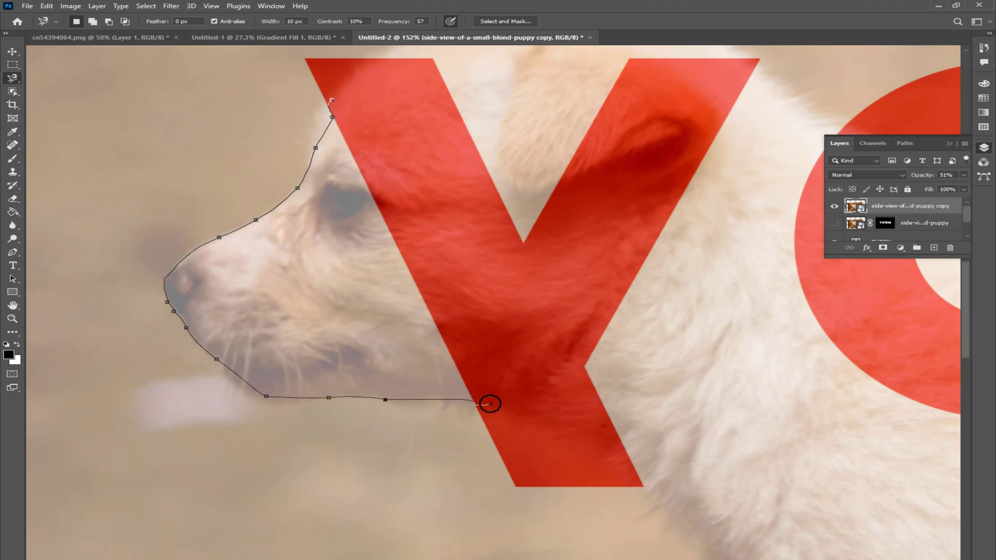
click(333, 100)
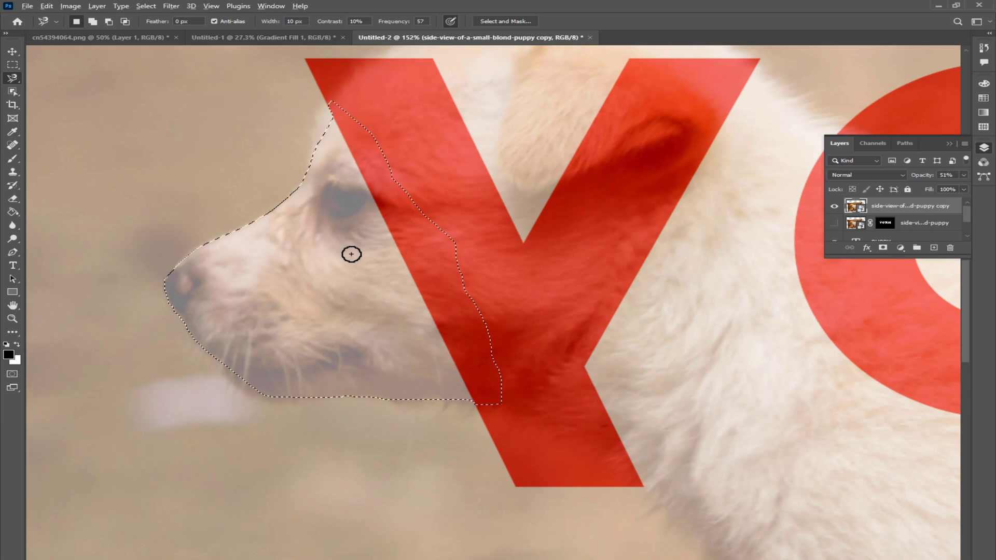
Add a layer mask to the puppy copy layer from the muzzle selection.
scroll(349, 253, down, 3)
scroll(353, 253, down, 3)
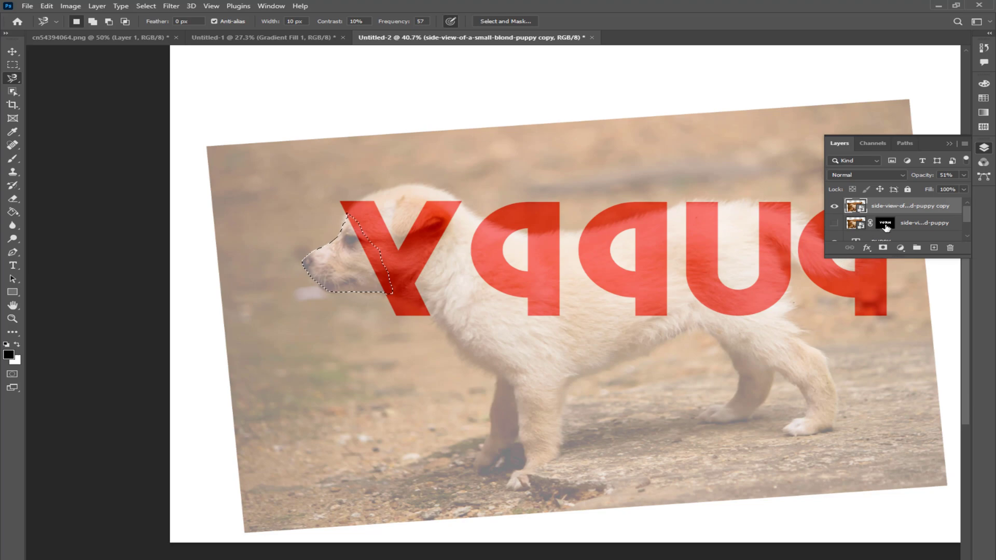
scroll(873, 220, down, 2)
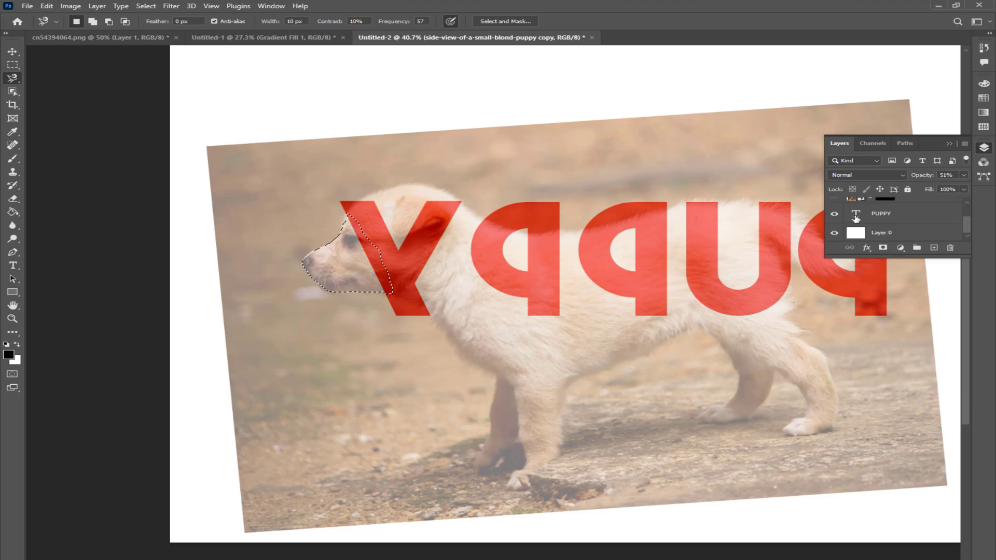
click(883, 248)
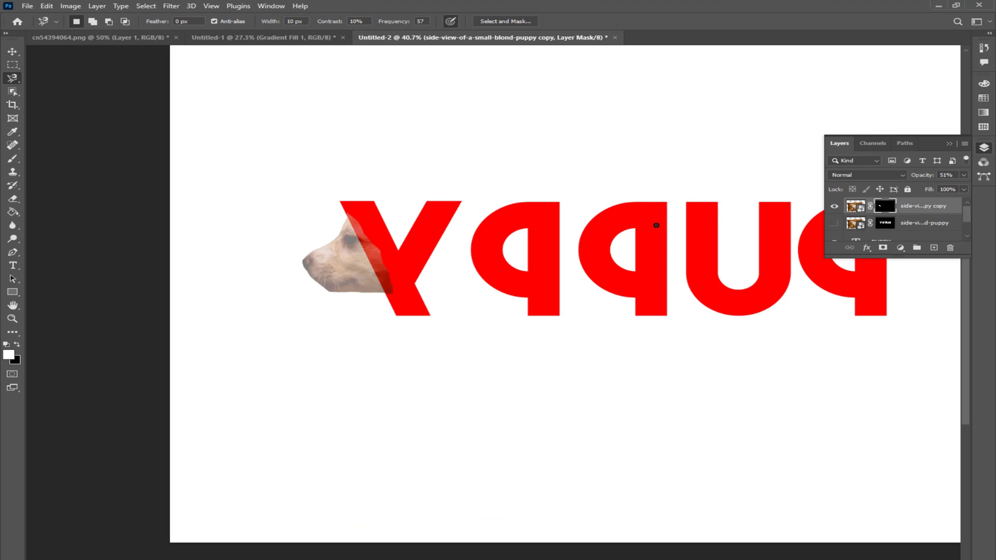
Set the masked muzzle layer's opacity to 100% and show the text-masked puppy layer.
click(963, 175)
click(913, 223)
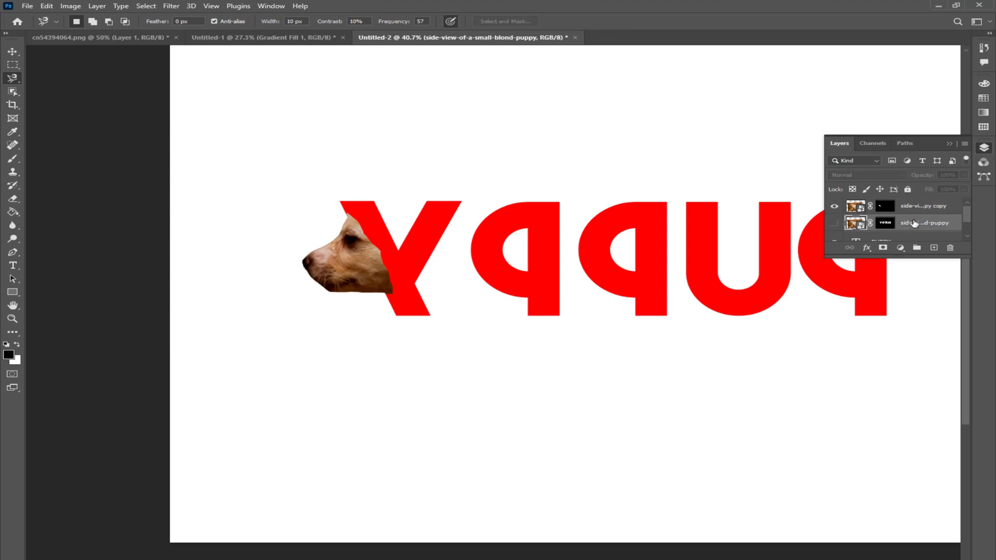
click(834, 223)
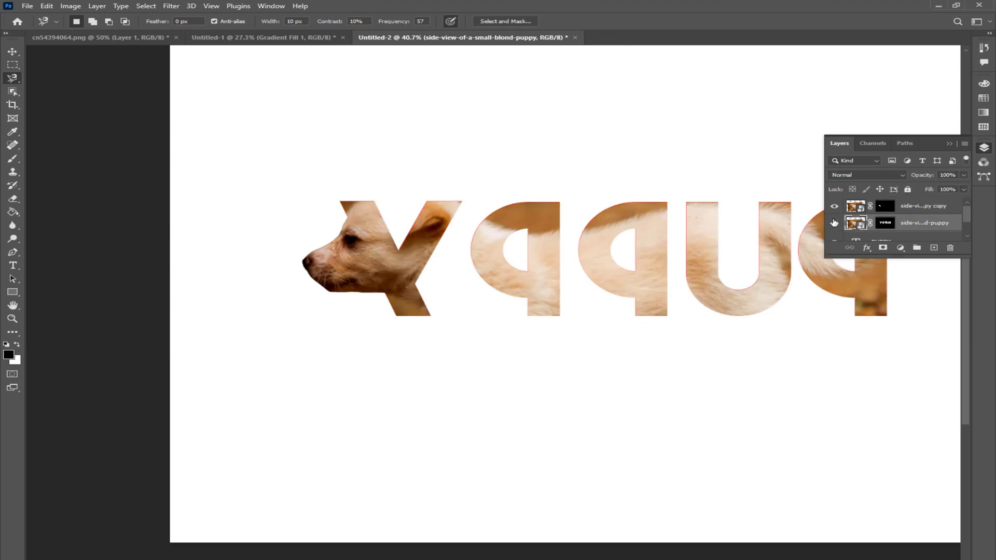
Activate the Blur tool on the puppy copy's layer mask and inspect the cutout edge around the muzzle.
scroll(887, 220, down, 2)
click(888, 220)
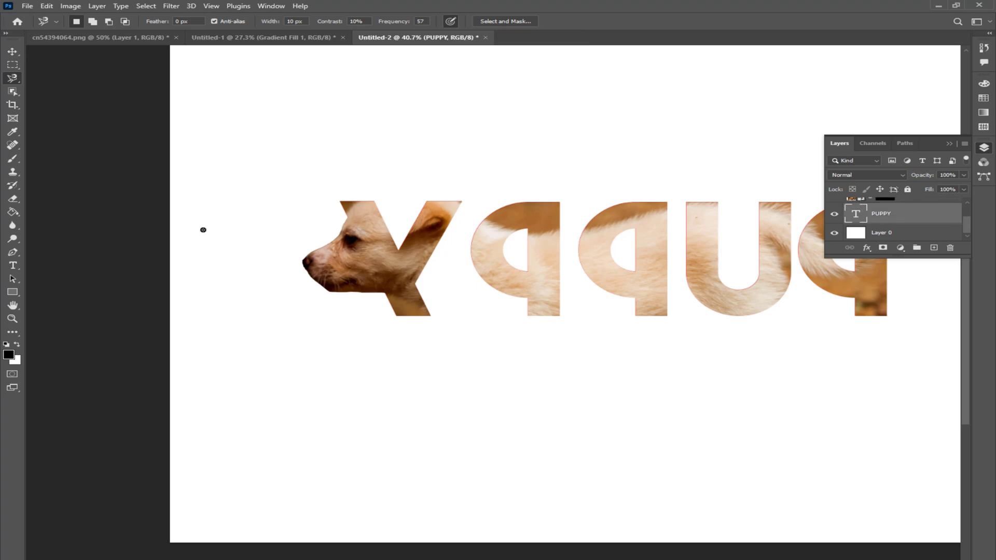
drag(12, 225, 55, 230)
scroll(330, 276, up, 5)
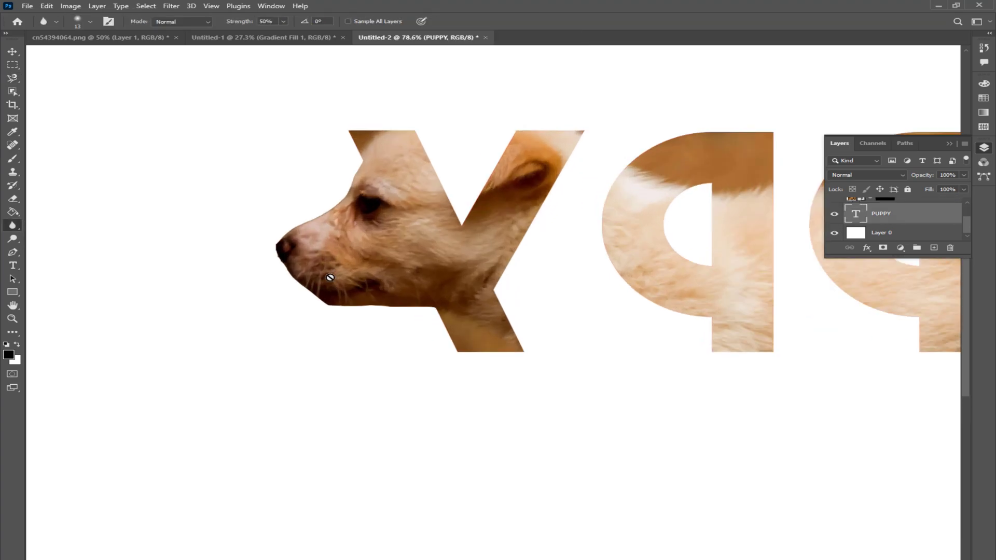
scroll(849, 212, up, 2)
click(885, 206)
key(x)
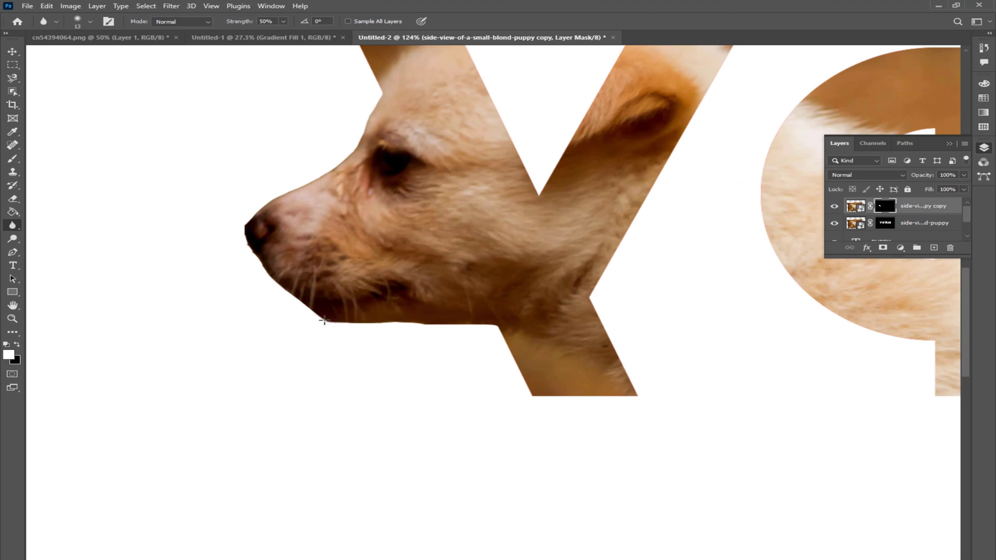
scroll(259, 341, down, 6)
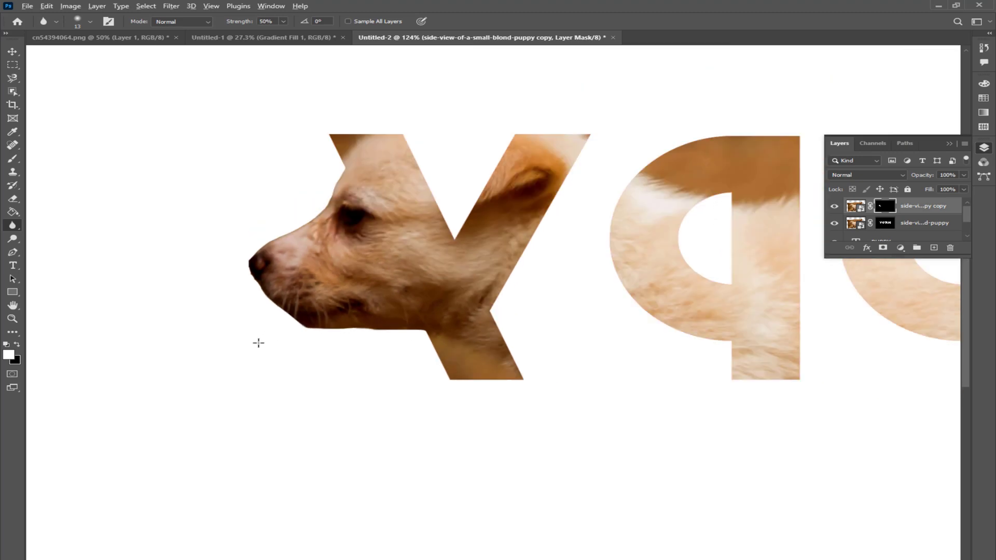
scroll(391, 322, up, 1)
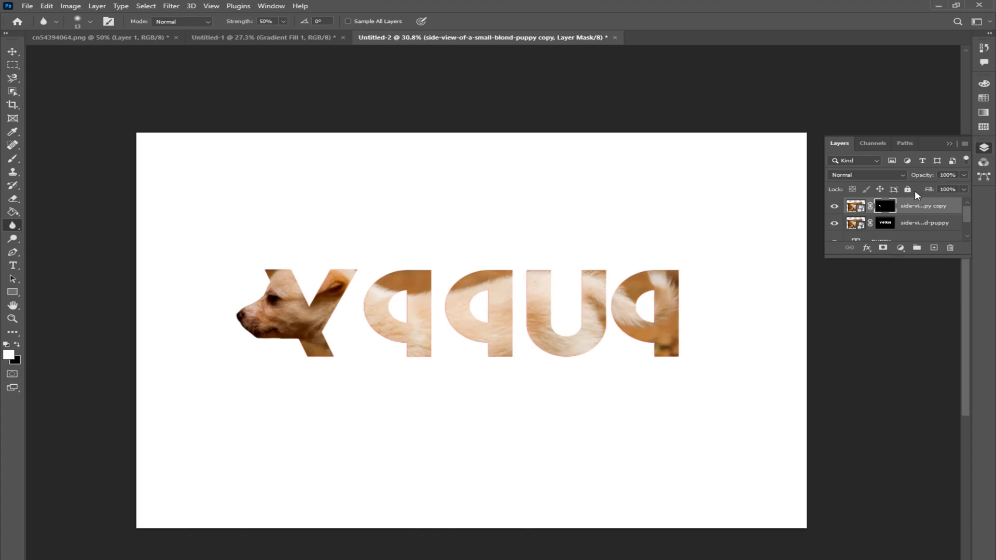
Add a white outside Stroke of 15 px to the PUPPY text layer through its blending options.
scroll(895, 222, down, 1)
click(895, 218)
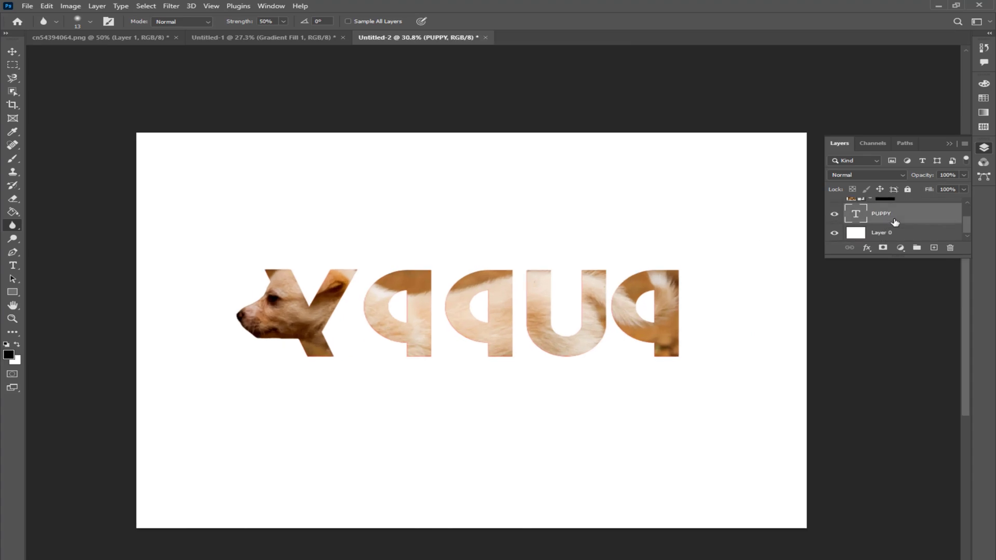
right_click(895, 218)
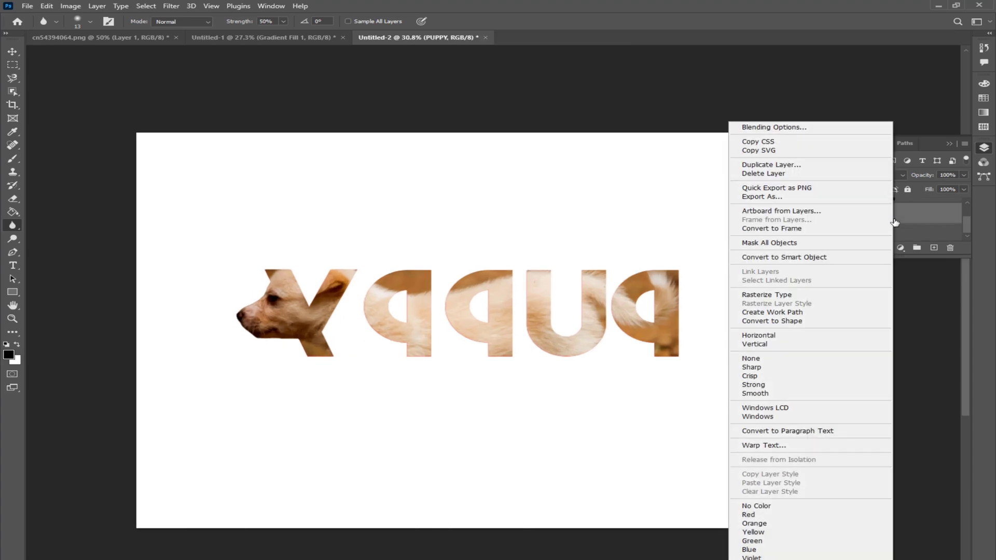
click(815, 128)
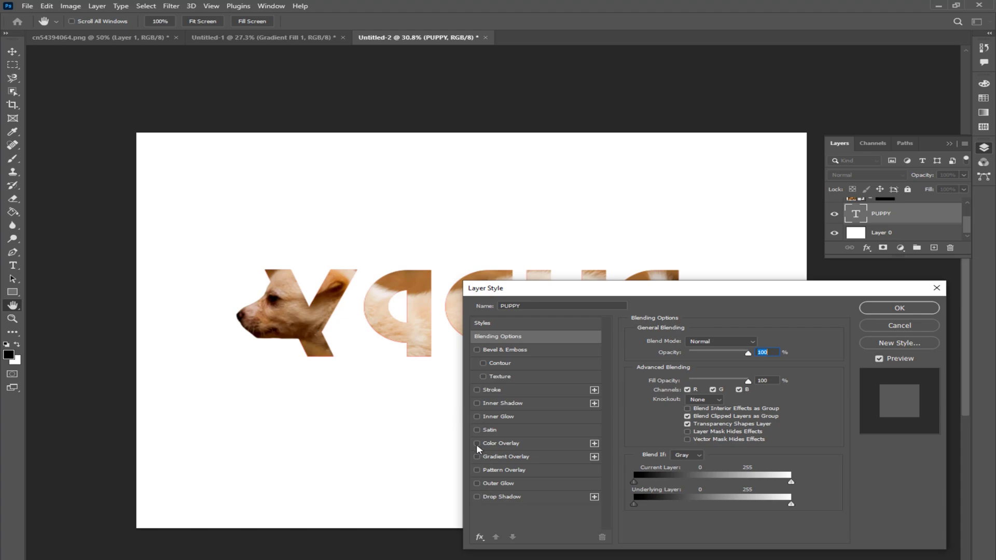
click(476, 390)
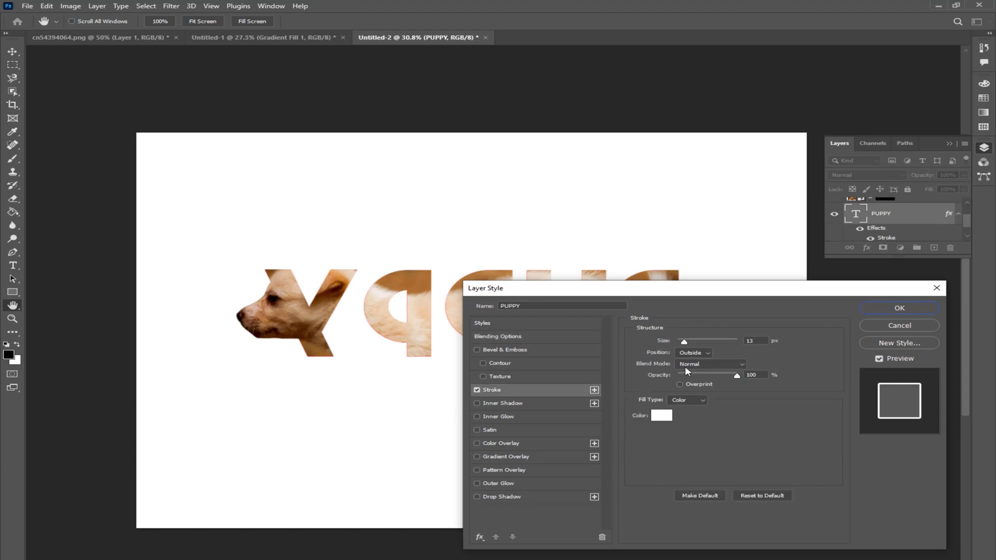
click(765, 341)
text(15)
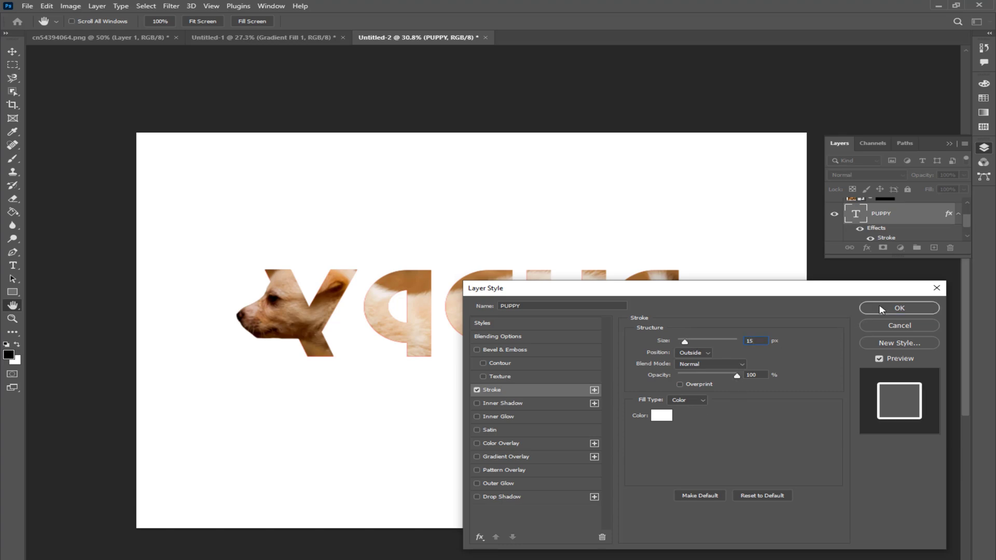
click(880, 310)
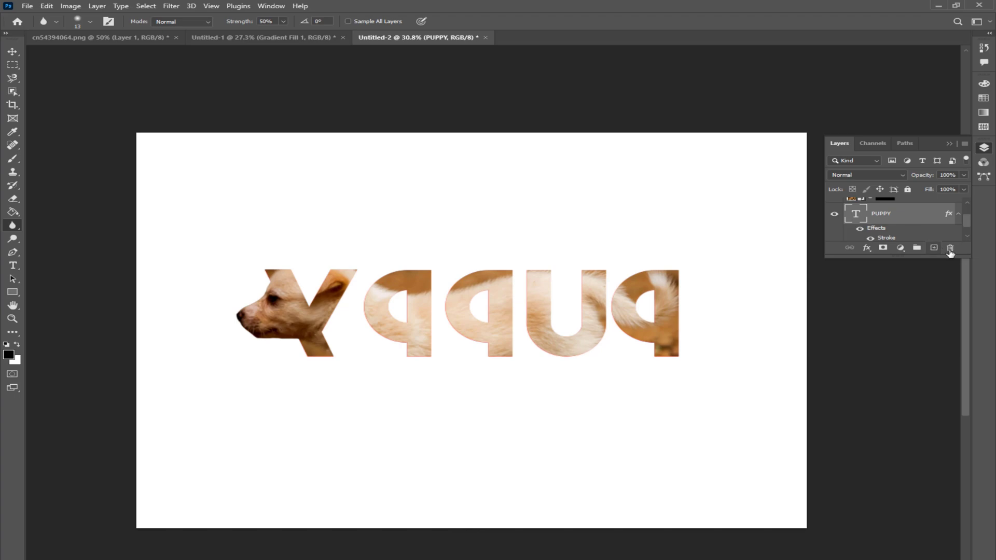
Create a Solid Color fill layer directly above the white Layer 0.
scroll(914, 227, down, 1)
click(894, 237)
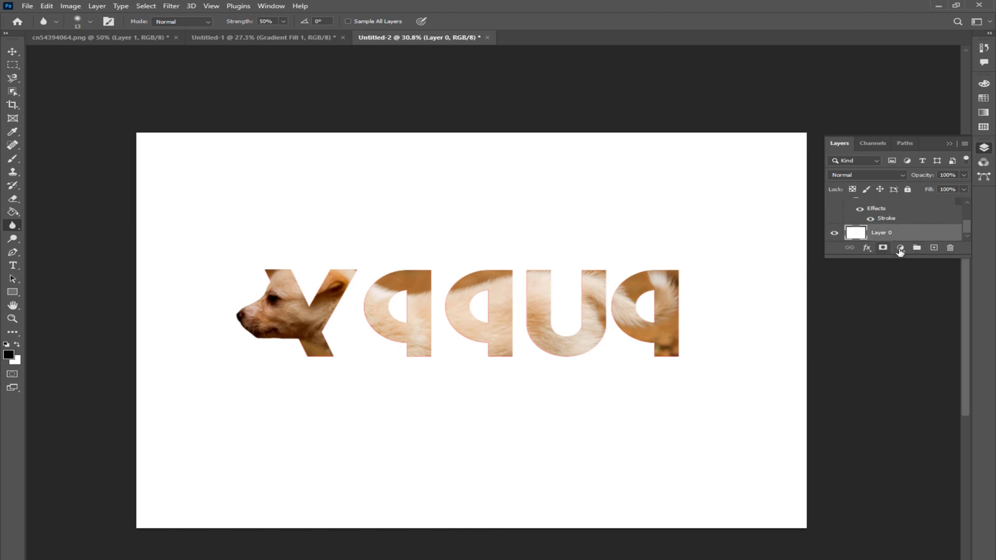
click(900, 252)
click(911, 261)
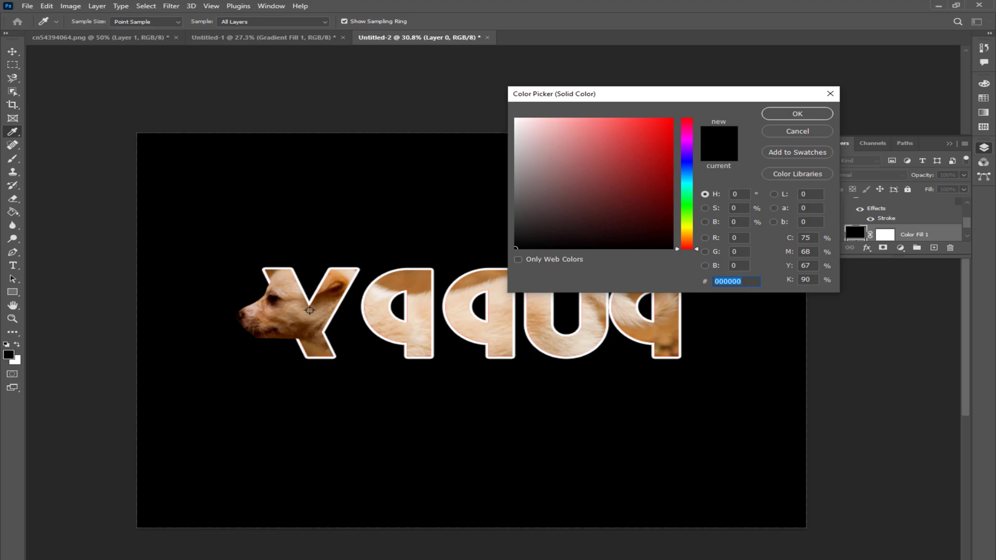
Sample fur tones from the puppy photo for the fill color and accept the brown #a47c58.
click(294, 282)
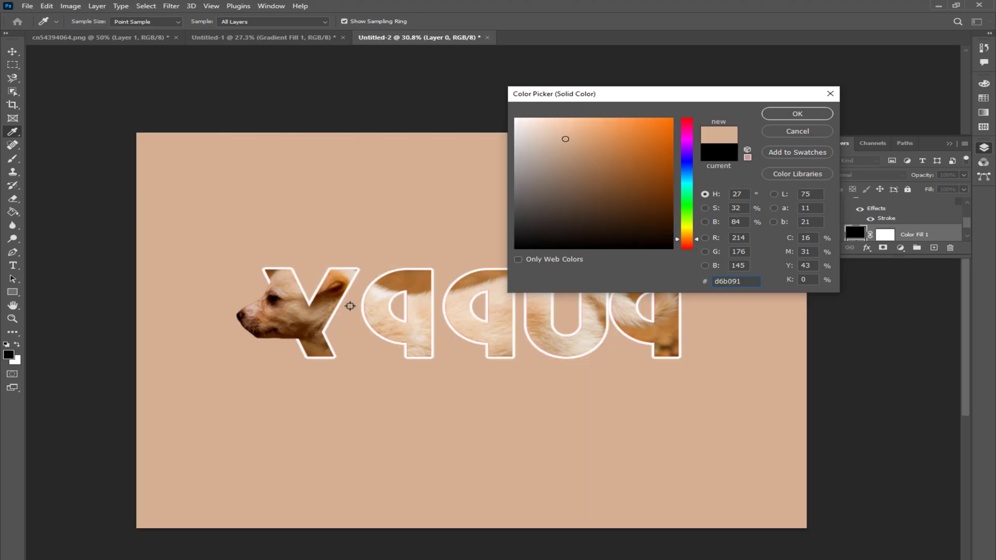
click(381, 282)
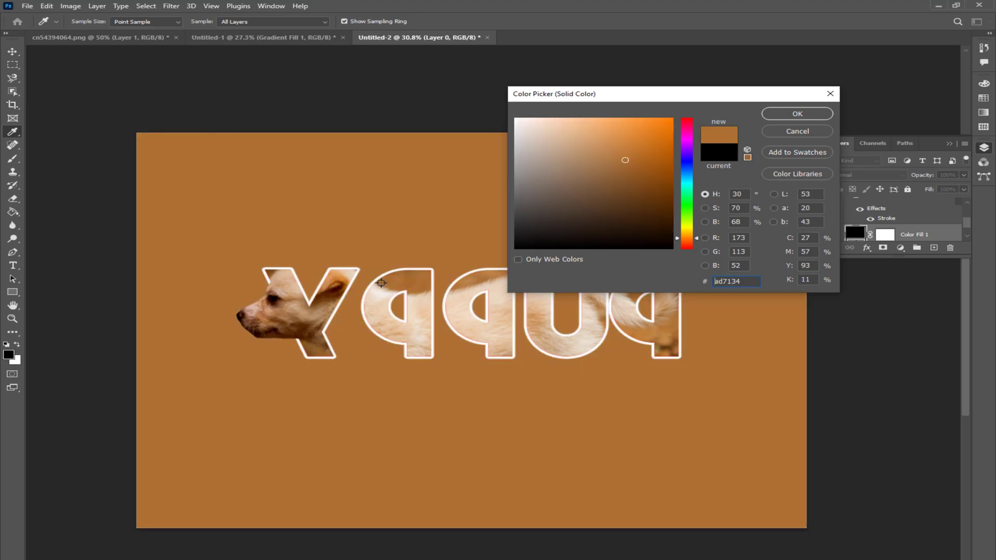
click(380, 286)
click(380, 287)
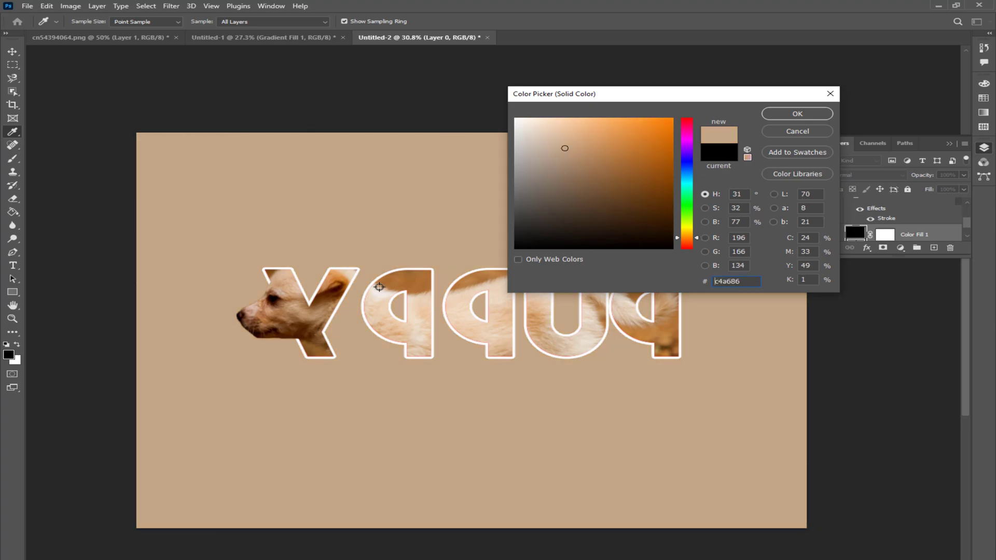
click(384, 288)
click(379, 300)
click(311, 313)
click(314, 322)
mouse_move(314, 322)
mouse_down()
mouse_move(302, 324)
mouse_move(312, 320)
mouse_up()
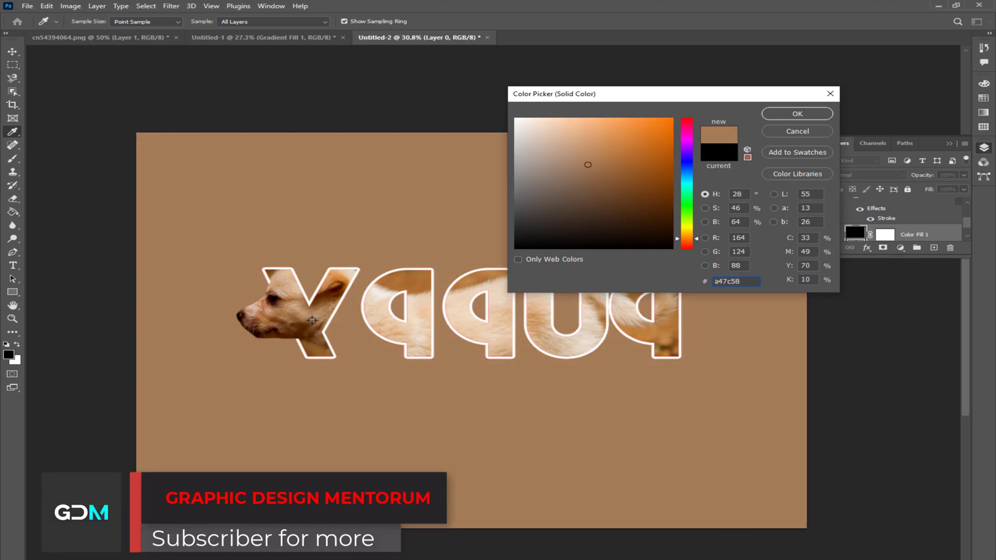
click(786, 114)
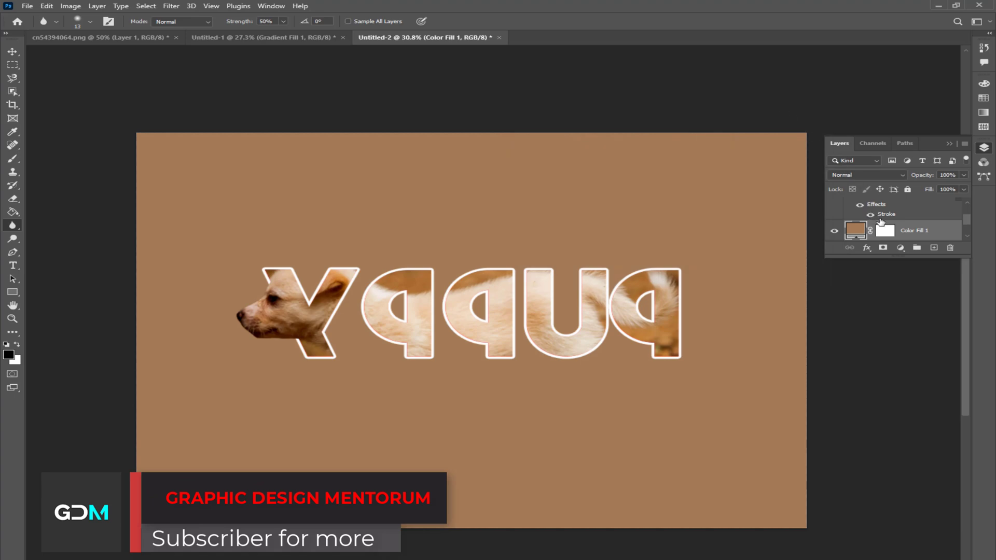
Convert the two masked puppy photo layers and the PUPPY text layer together into one smart object.
scroll(882, 222, up, 3)
scroll(886, 214, down, 1)
click(891, 209)
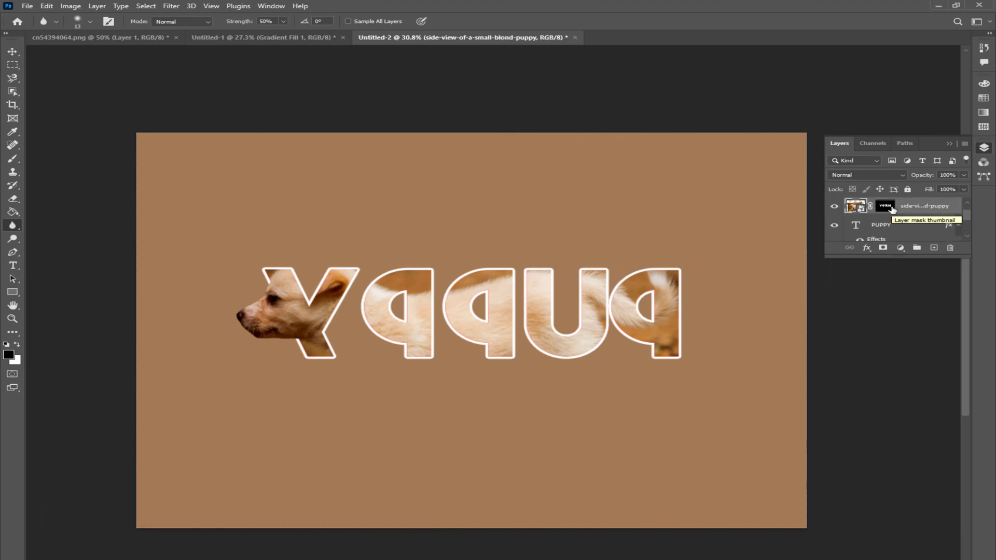
key(ctrl+j)
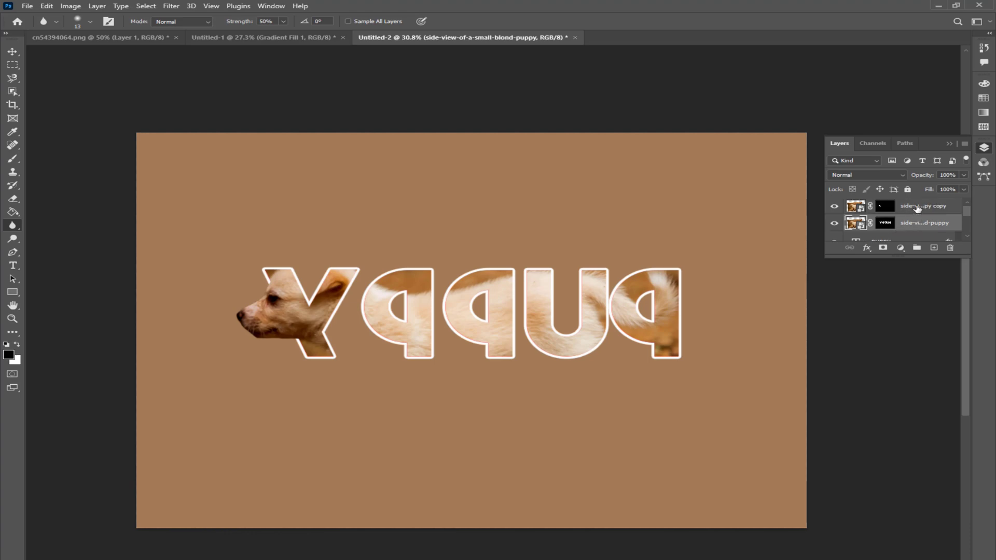
shift+click(917, 208)
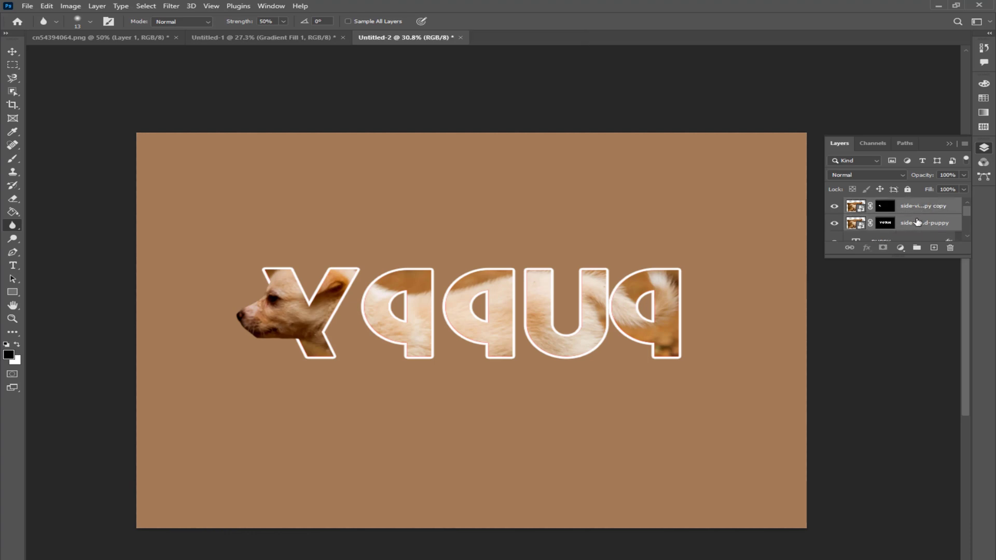
key(ctrl+z)
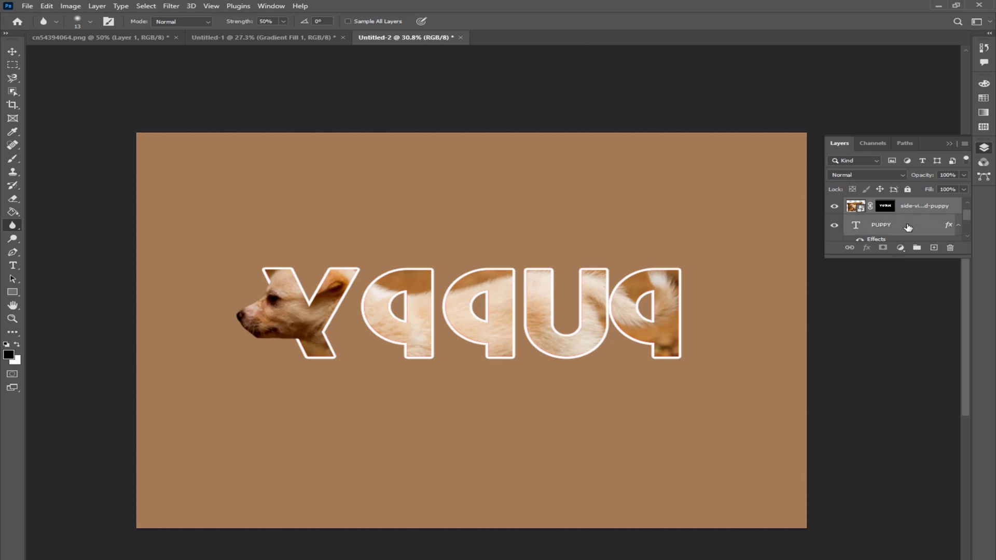
right_click(908, 227)
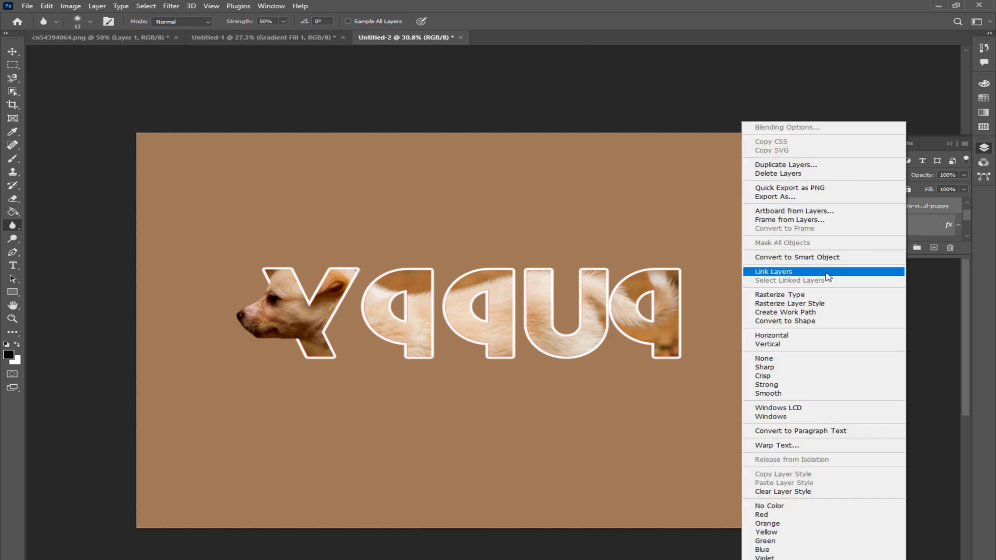
click(833, 257)
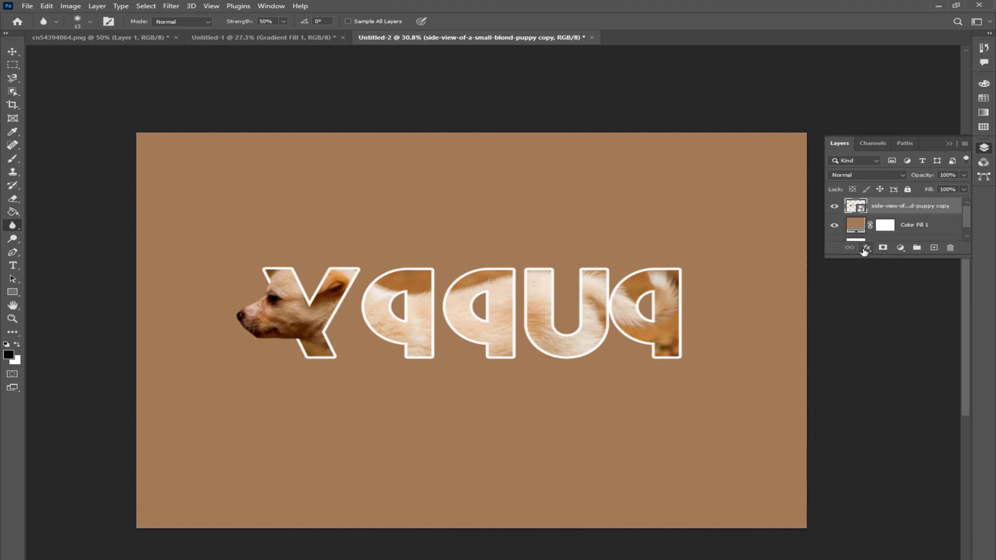
Add a Drop Shadow to the combined puppy smart object, increasing its distance and setting the spread to 25%.
right_click(884, 208)
click(819, 140)
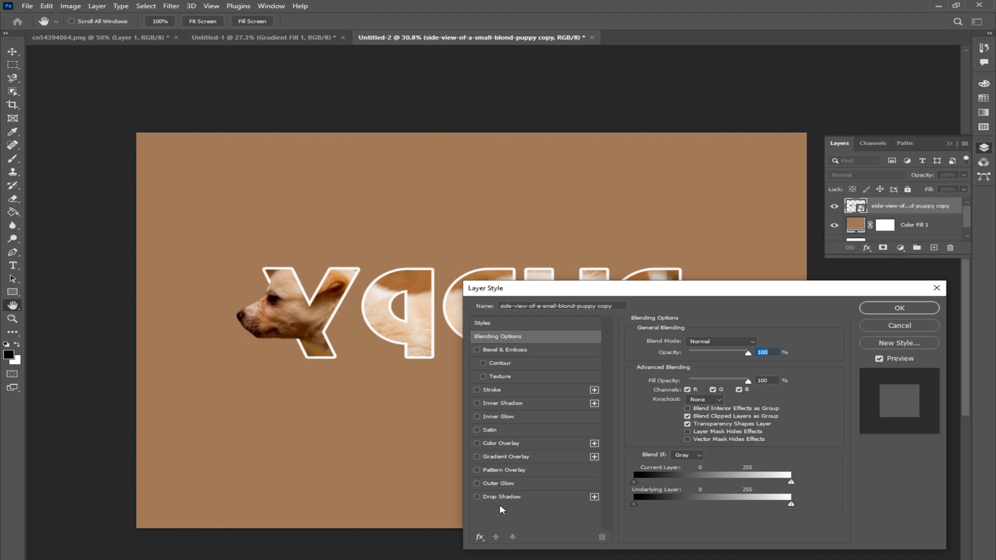
click(490, 496)
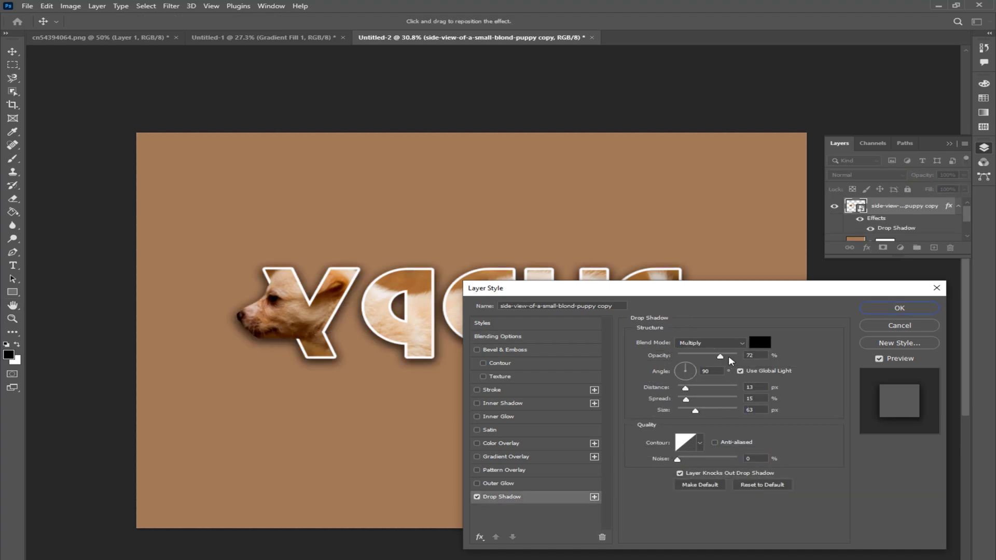
click(690, 389)
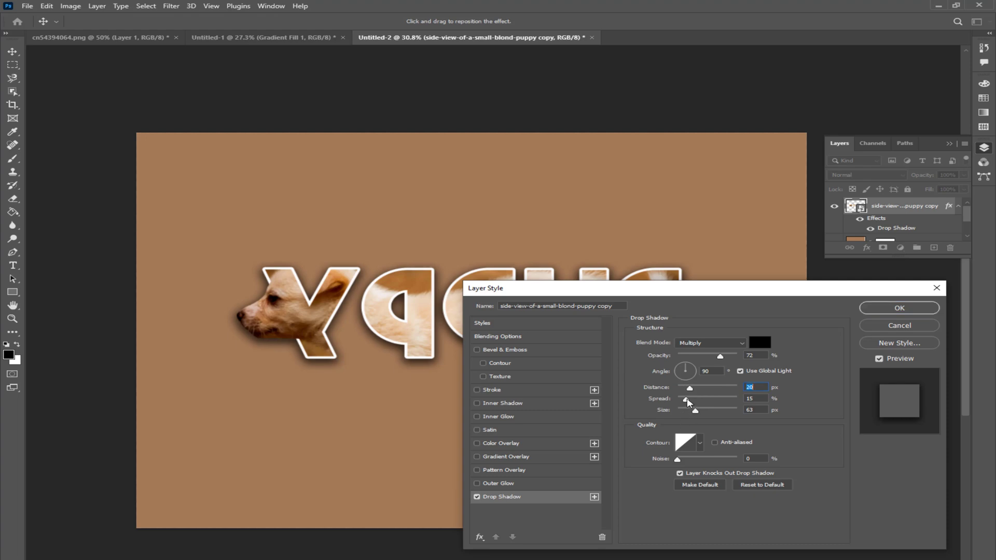
drag(686, 400, 692, 402)
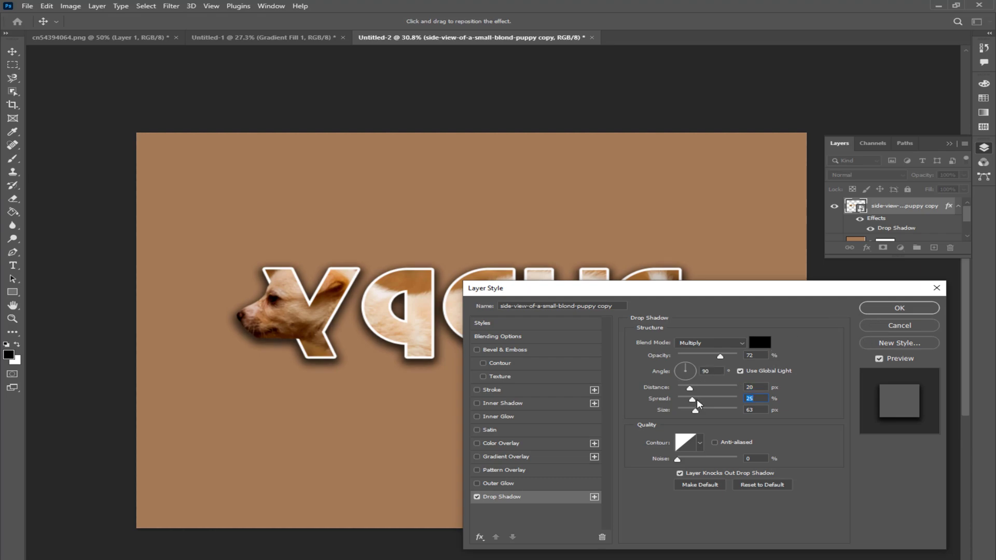
click(898, 309)
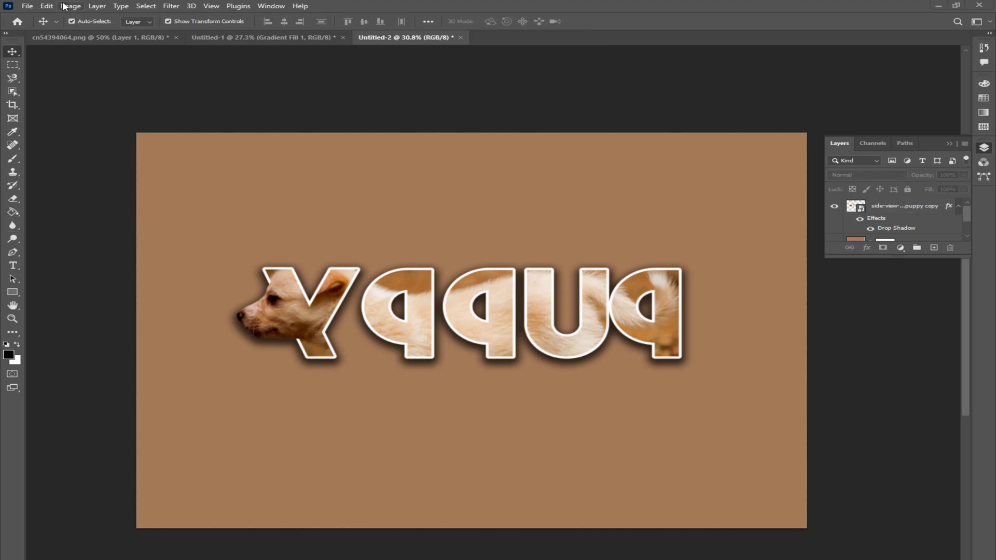
Flip the whole canvas horizontally so that the mirrored PUPPY lettering reads correctly.
click(70, 6)
mouse_move(151, 102)
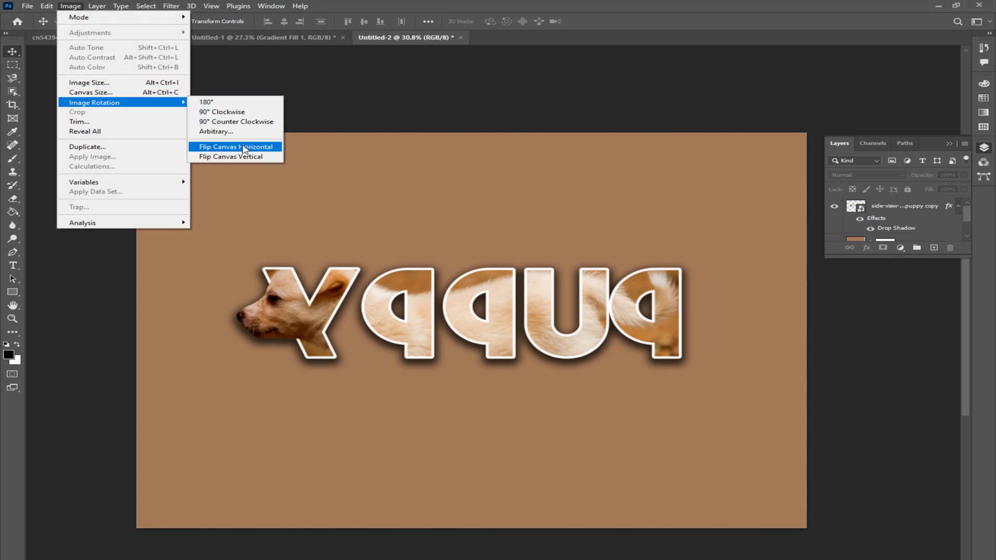
click(244, 147)
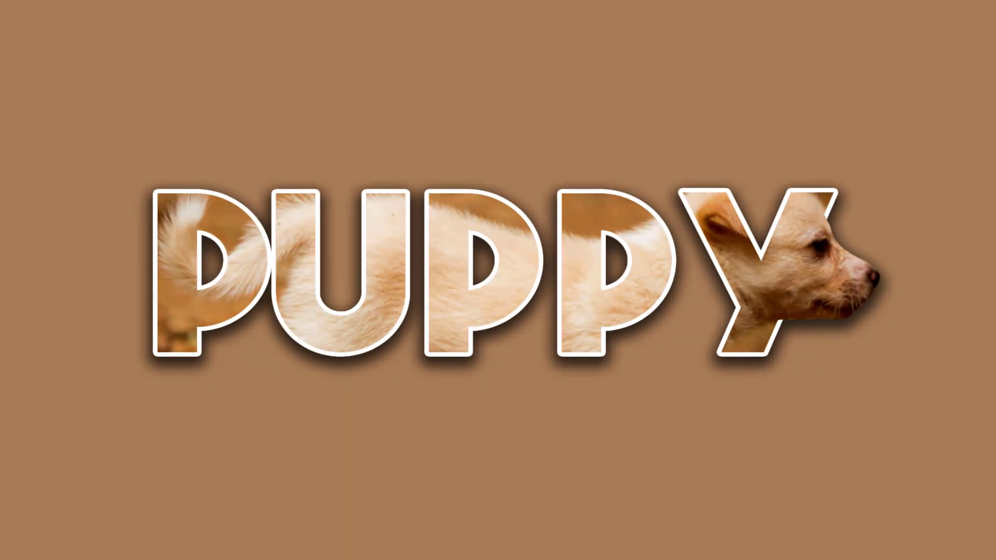